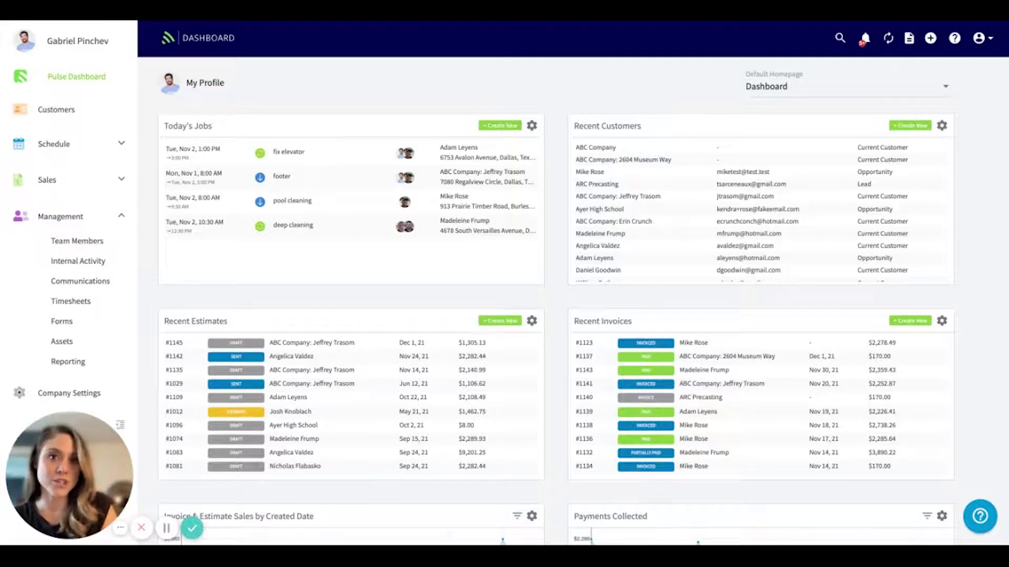
Show Company Settings' Features & Plugins page, scrolled down to the enabled Assets plugin.
left_click(90, 395)
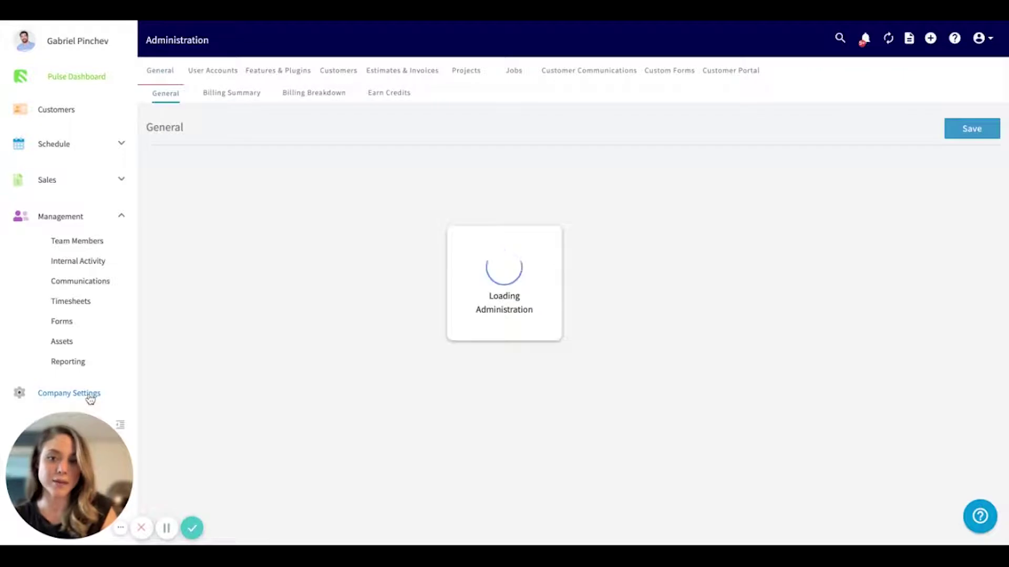
left_click(283, 71)
scroll(910, 254, "down", 2)
scroll(911, 254, "down", 5)
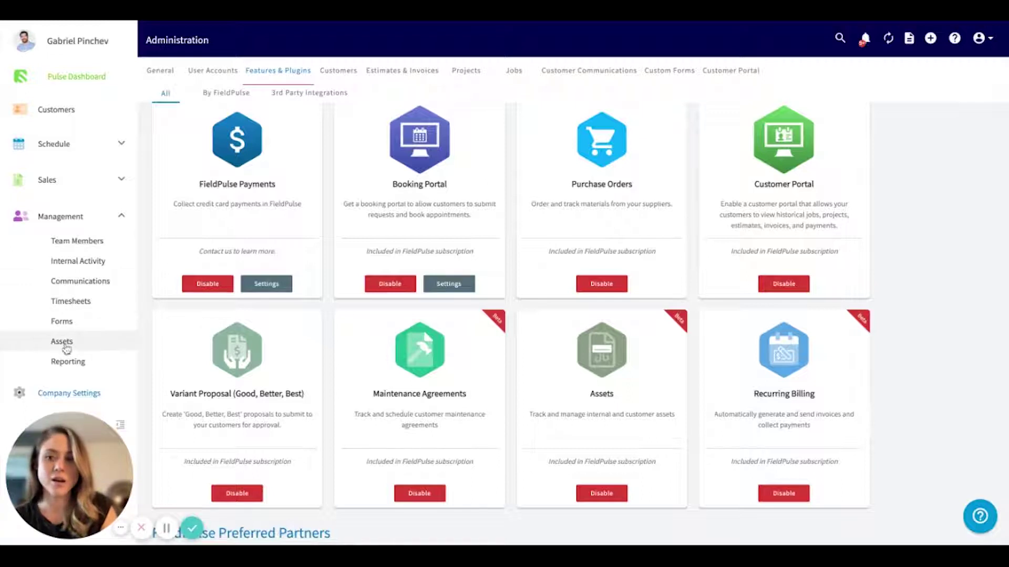
Open the Assets list under Management.
left_click(62, 342)
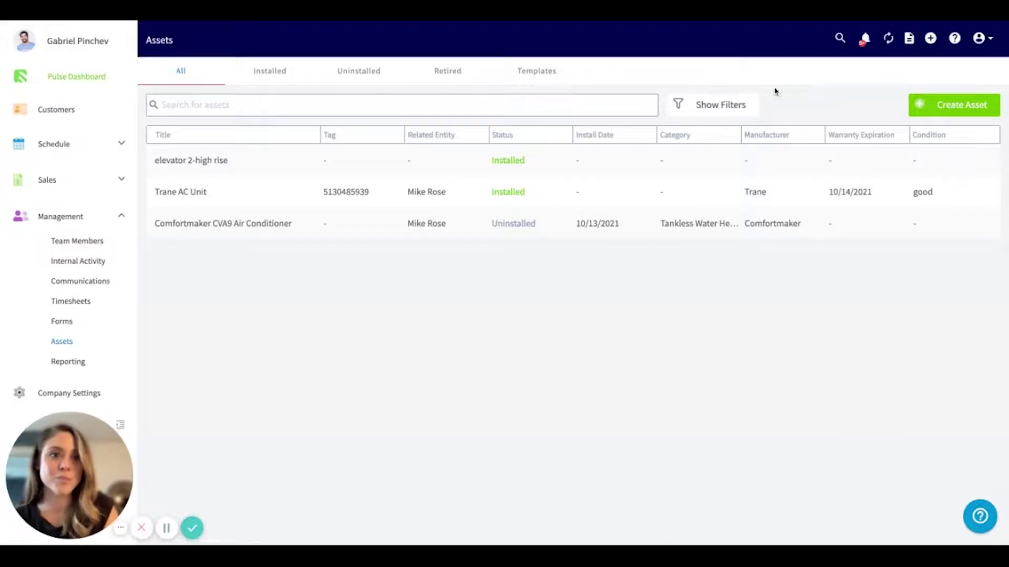
Create a new asset titled 'XYZ Air Conditioner' with status Installed/In Use.
left_click(951, 112)
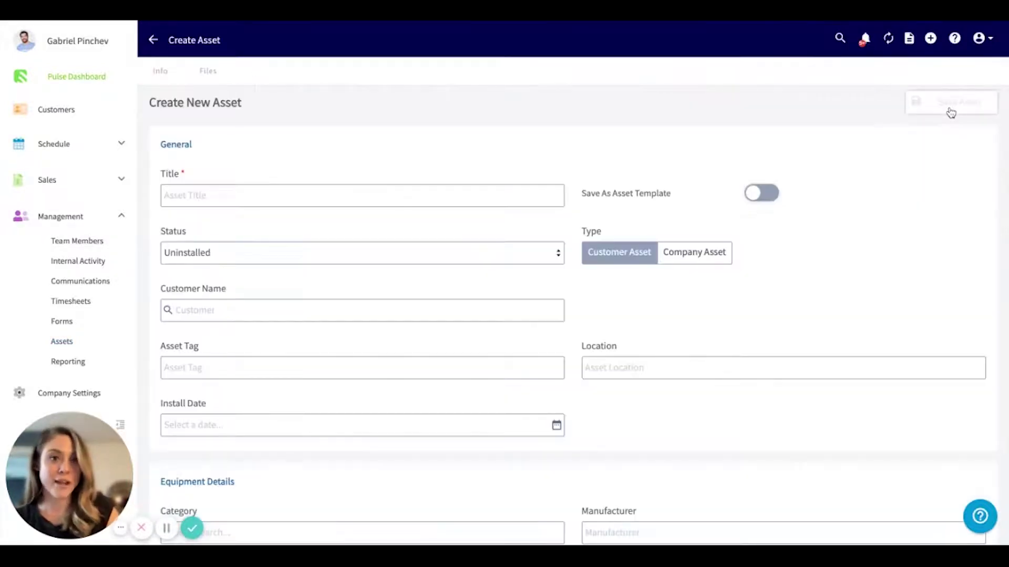
scroll(453, 164, "down", 1)
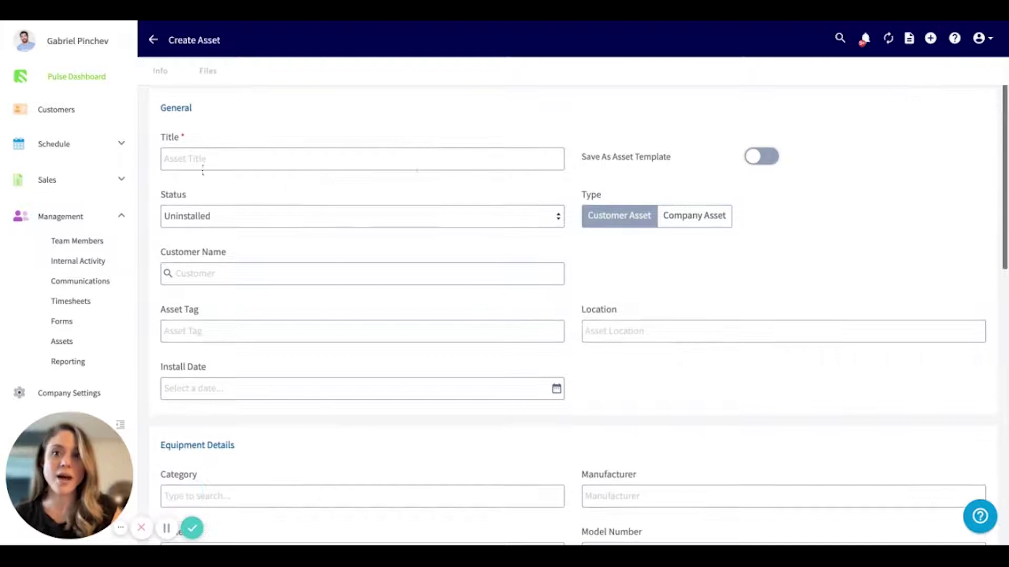
left_click(200, 163)
type("XYZ Air Conditioner")
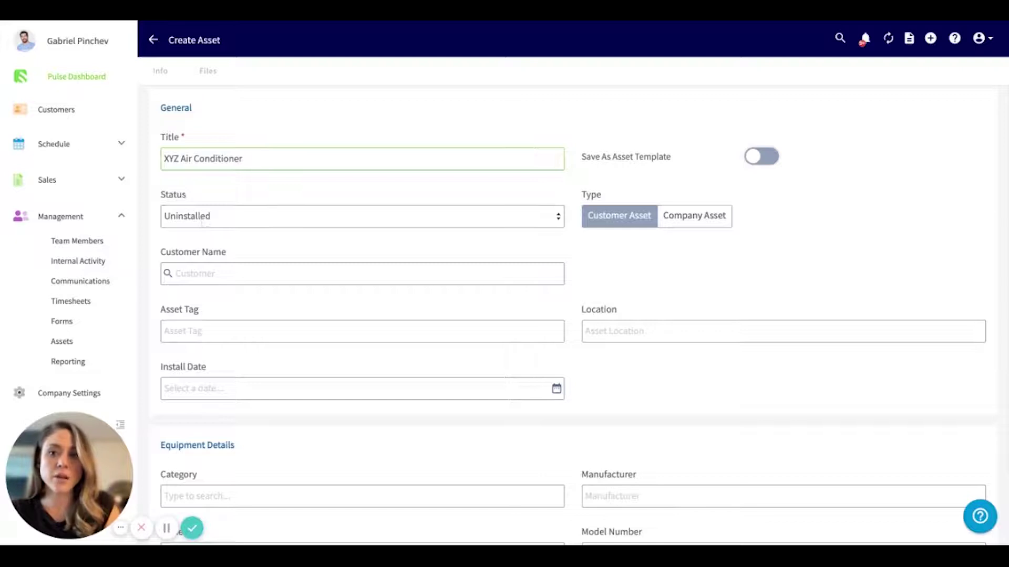
left_click(204, 237)
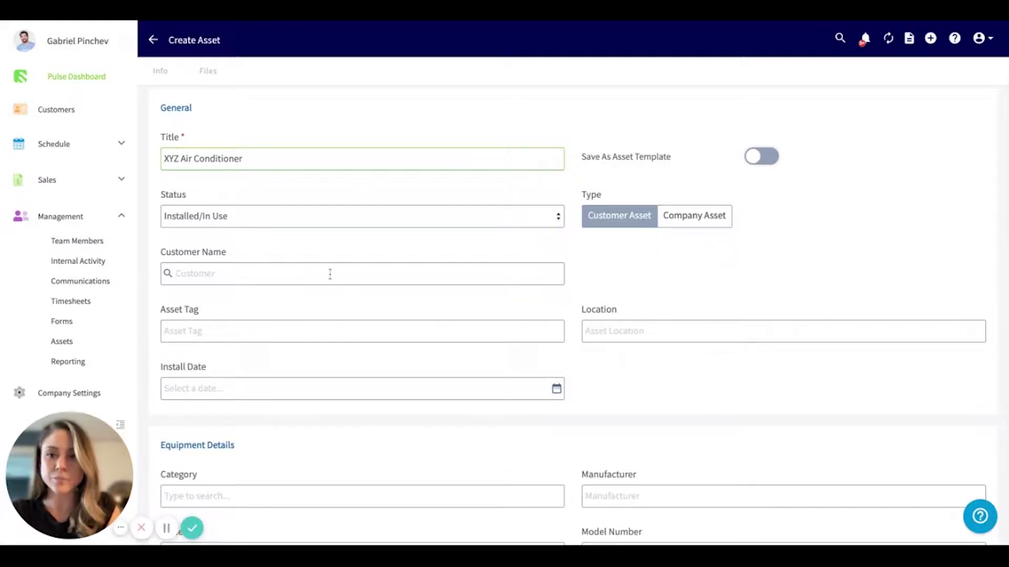
Attach ABC Company as the asset's customer and set asset tag 1067.
left_click(211, 275)
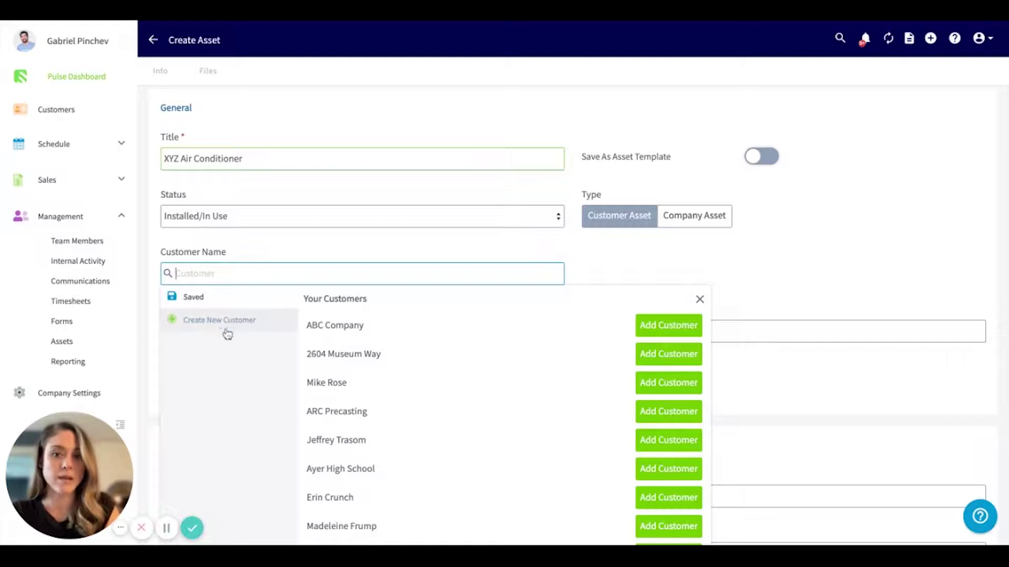
left_click(664, 326)
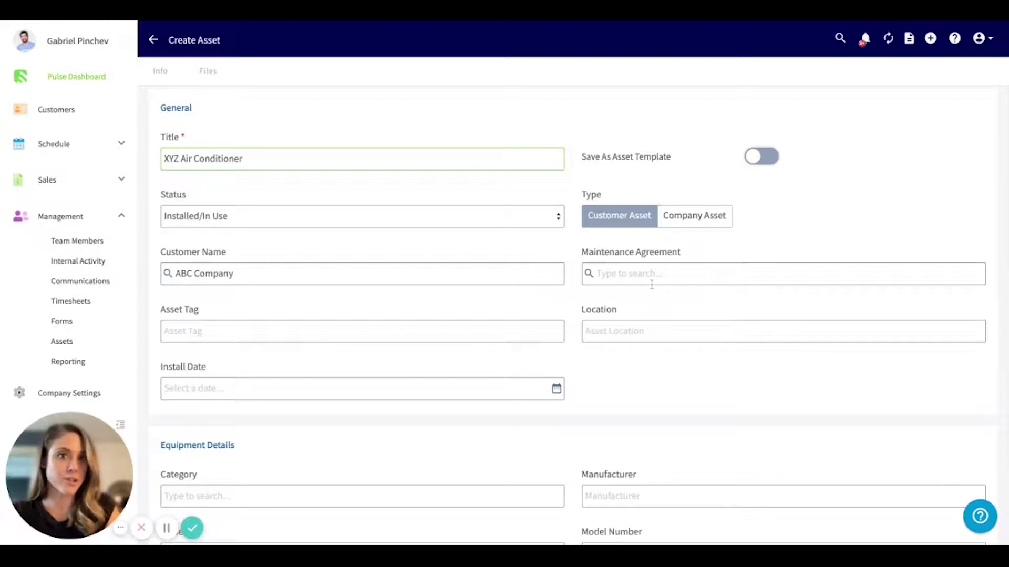
scroll(651, 285, "down", 1)
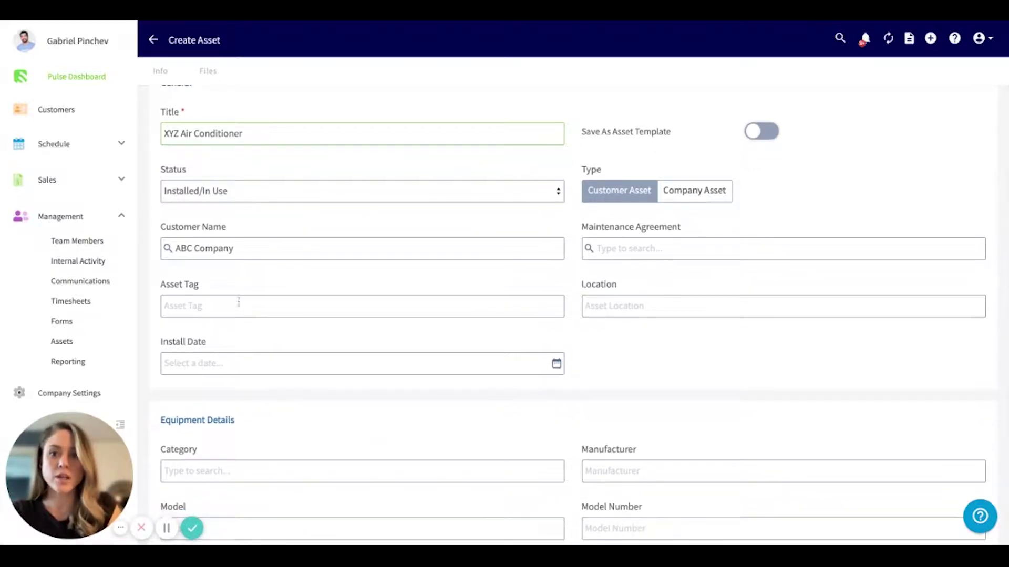
left_click(183, 302)
type("1067")
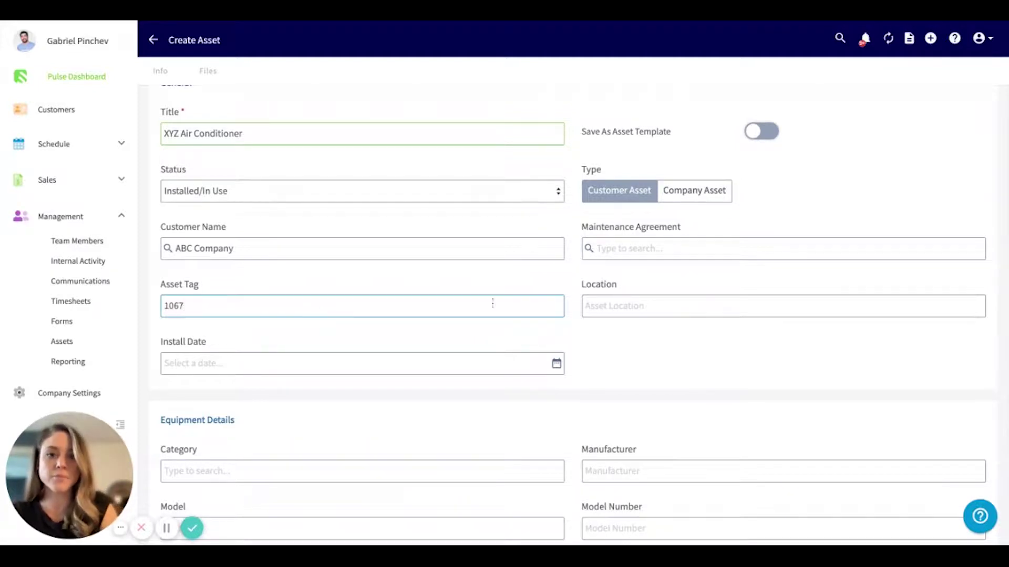
Set the location to Upstairs and the install date to Nov 2, 2021.
left_click(616, 303)
type("Upstairs")
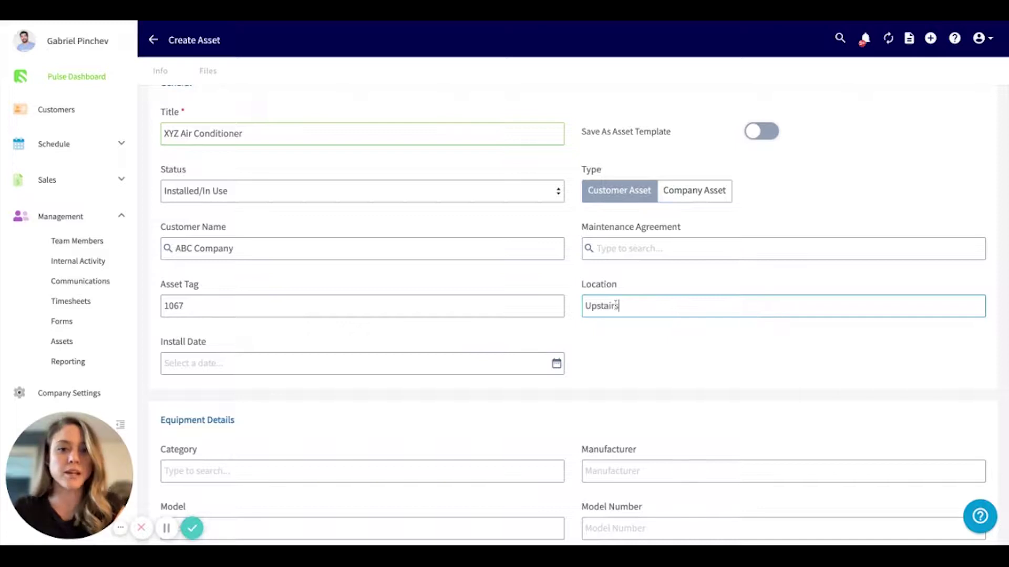
left_click(608, 399)
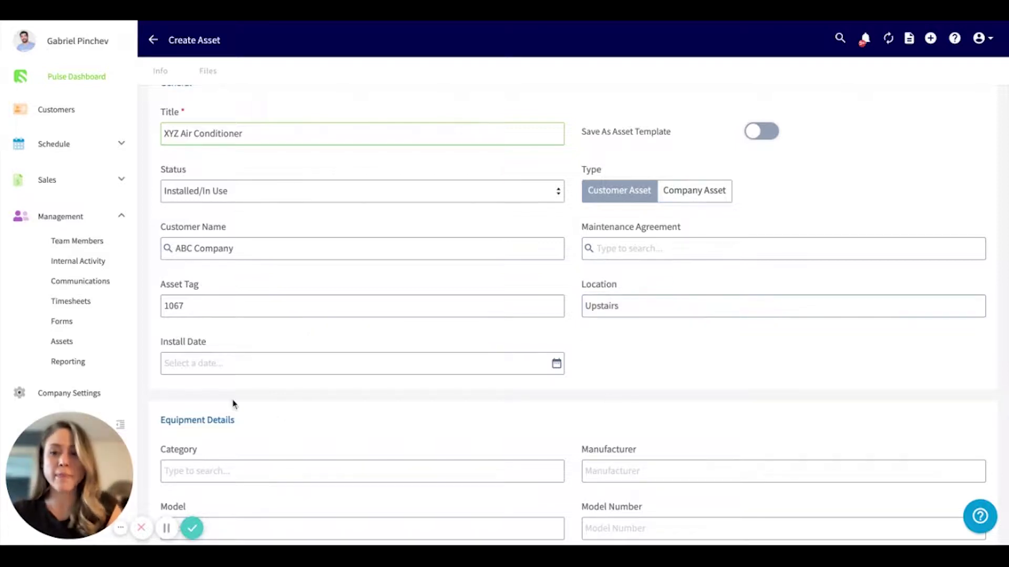
left_click(196, 364)
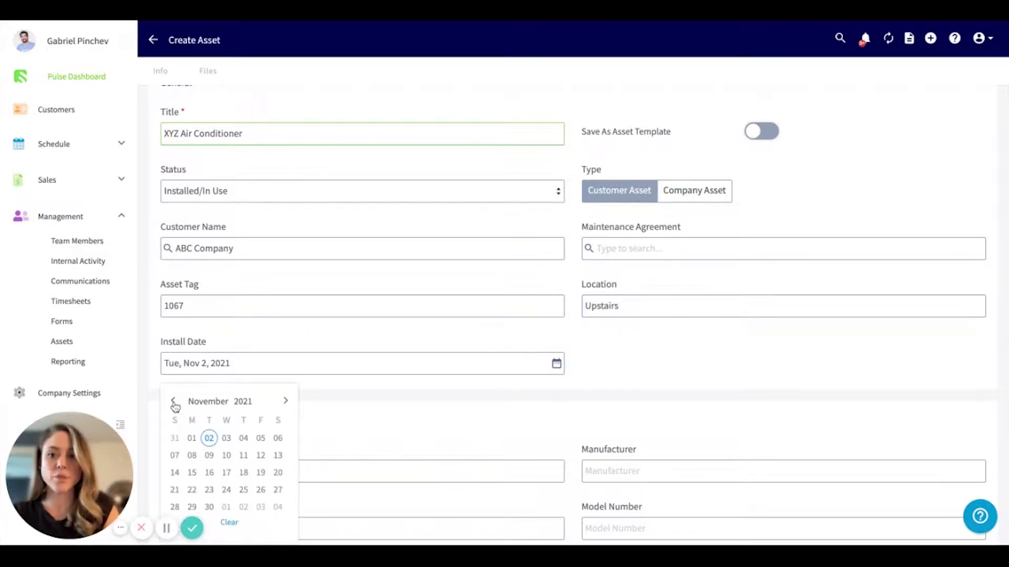
left_click(209, 440)
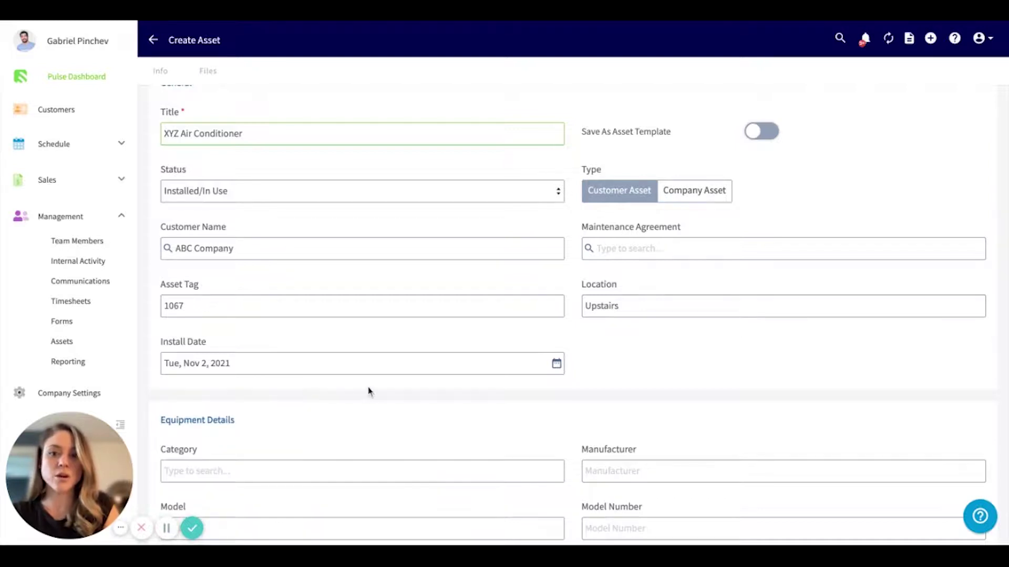
Set the asset category to Air Conditioner.
scroll(370, 413, "down", 3)
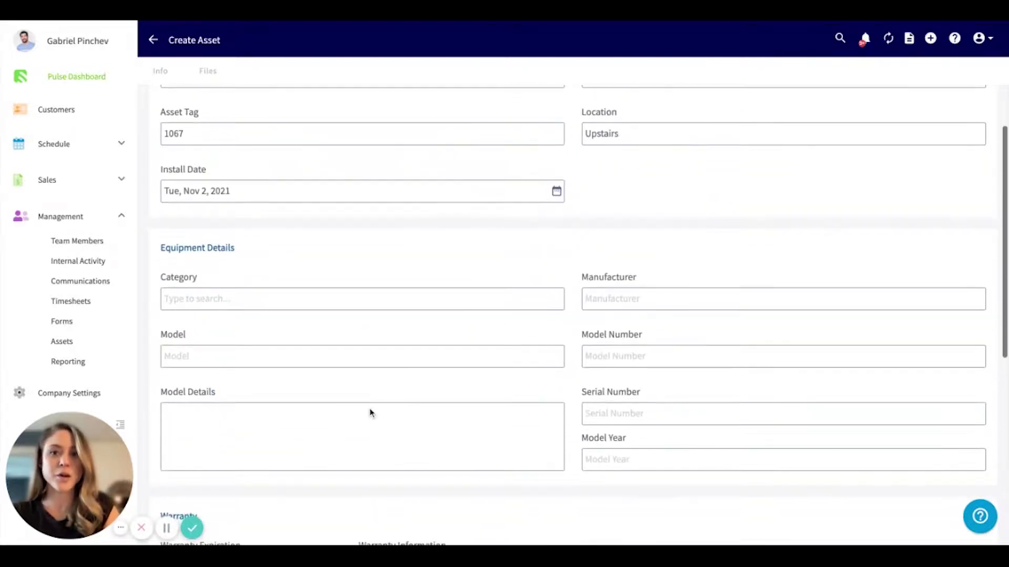
scroll(574, 313, "down", 2)
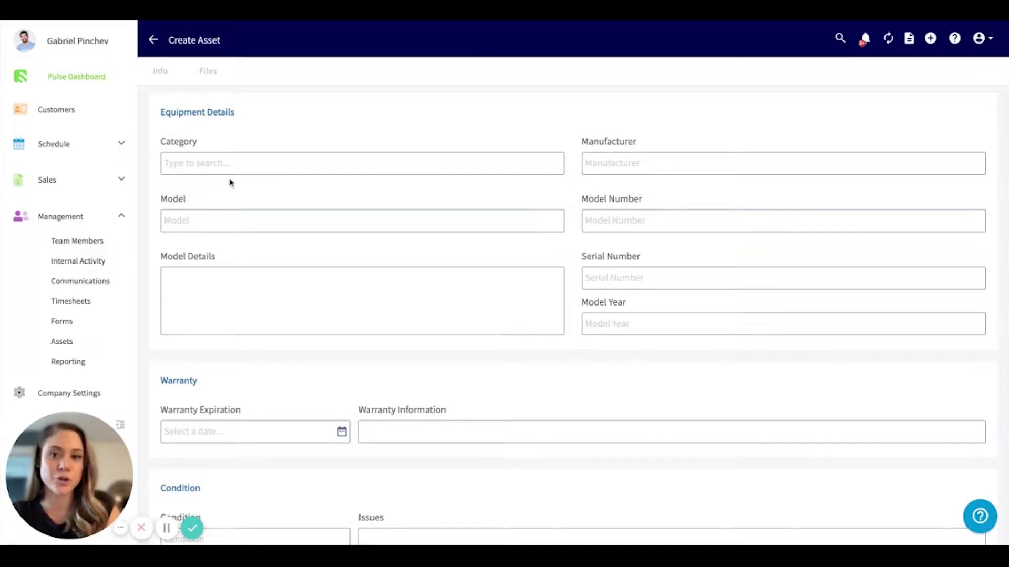
left_click(178, 166)
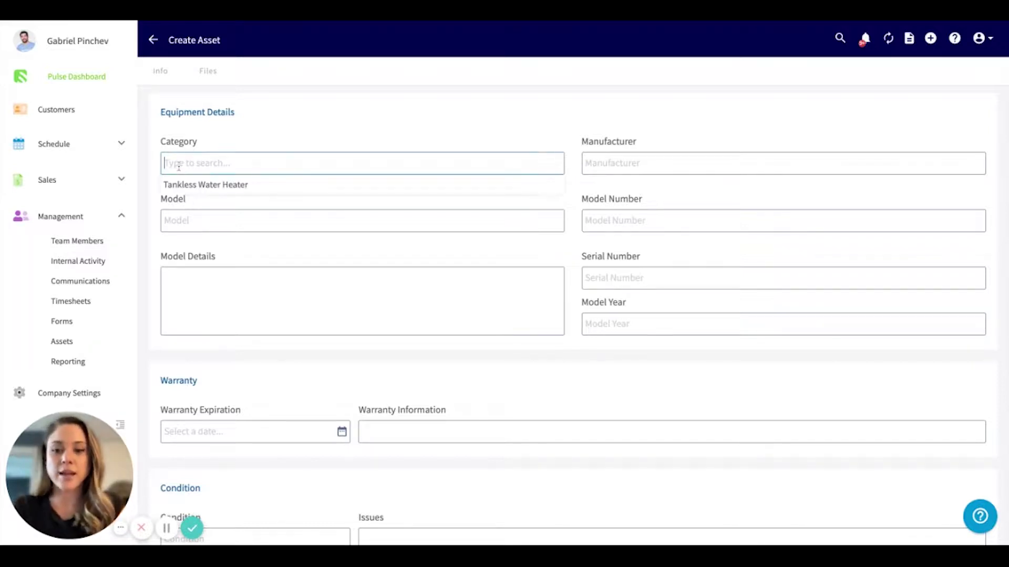
type("Air Contion")
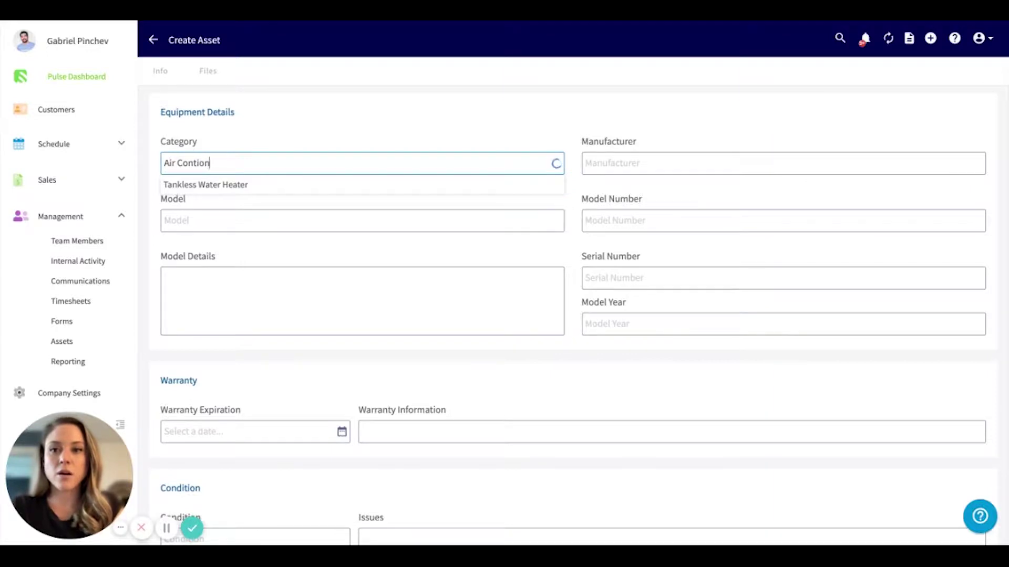
key("BackSpace")
key("BackSpace")
key("BackSpace")
key("BackSpace")
type("ditioner")
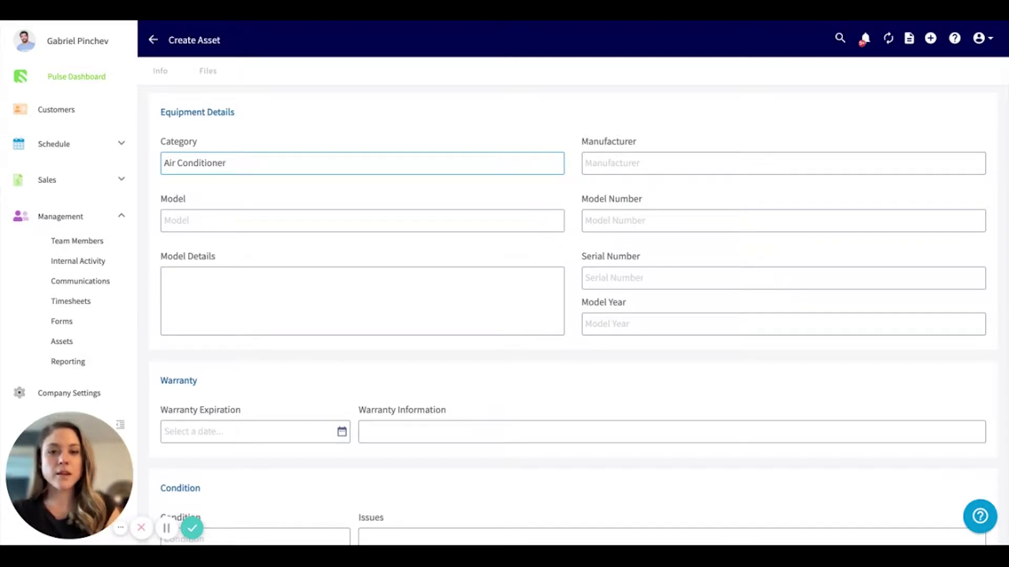
Enter manufacturer Test, model XYZ Model, model number 1234 and model year 2021.
left_click(609, 162)
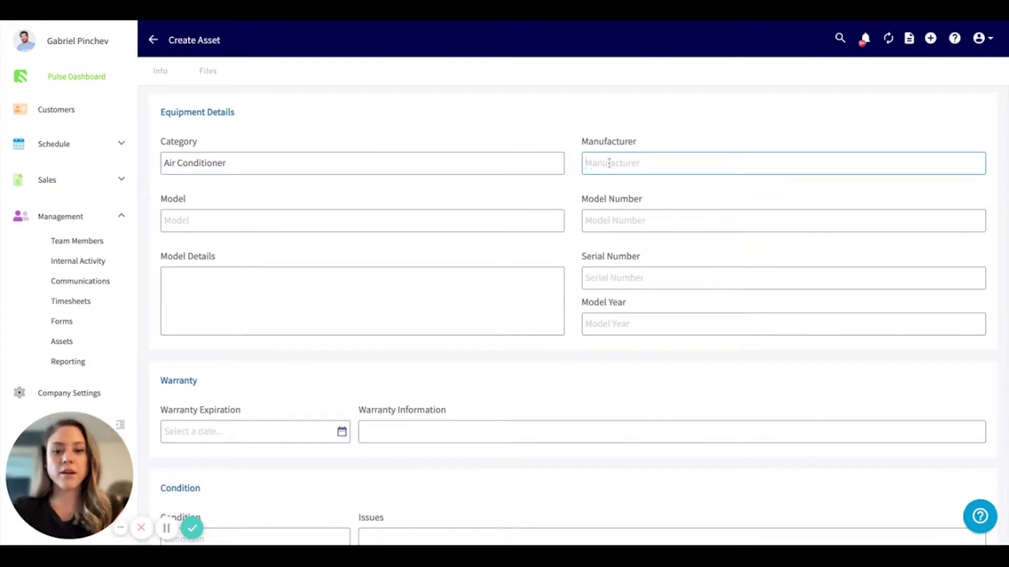
type("Test")
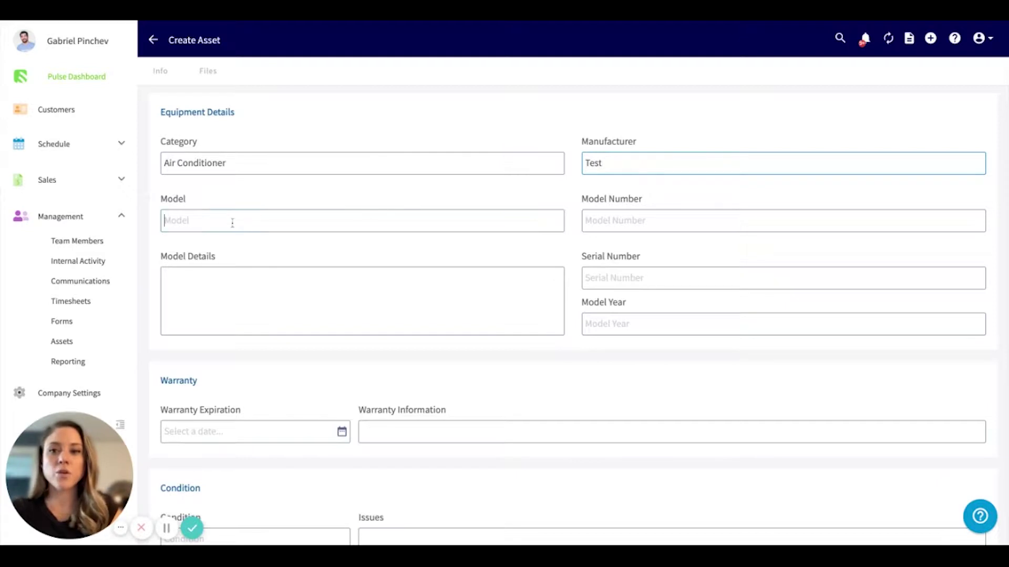
type("XY")
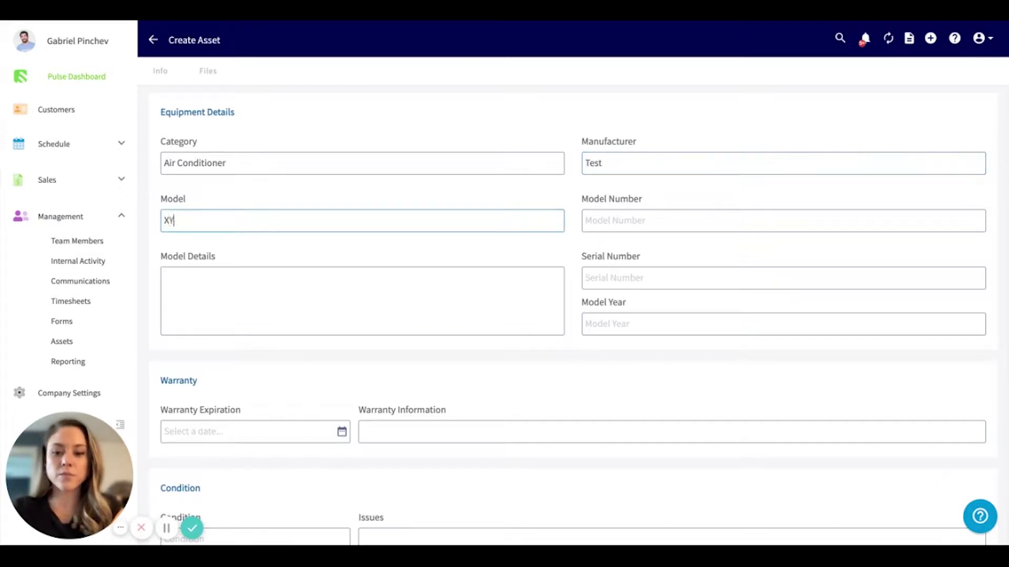
type("Z Model")
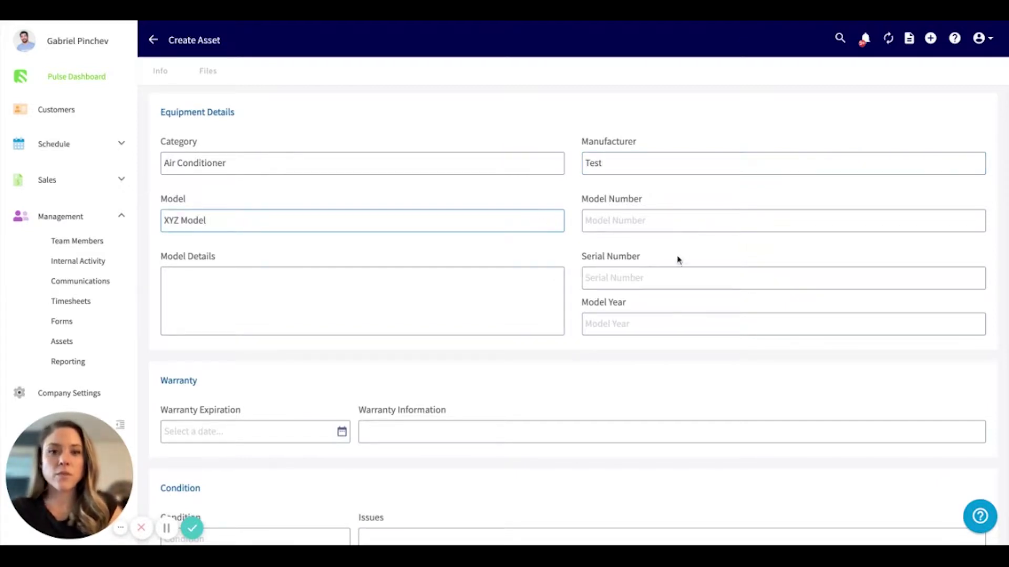
left_click(631, 221)
type("1234")
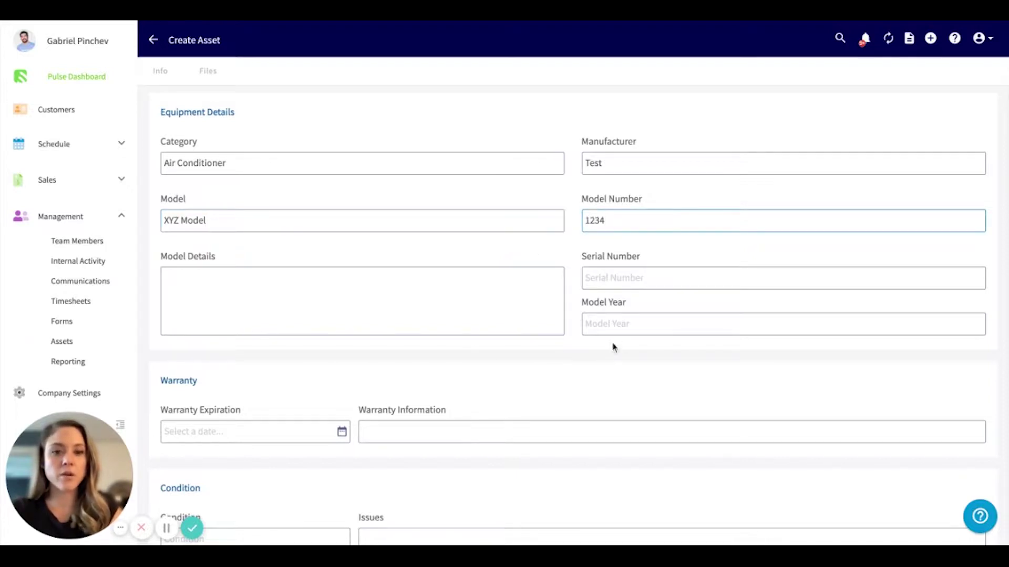
left_click(625, 324)
type("2021")
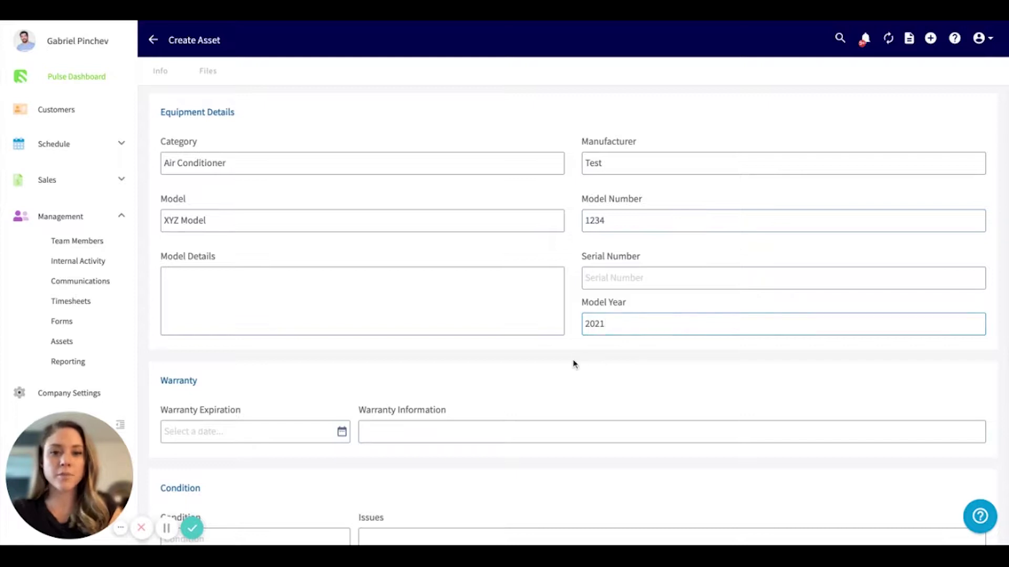
scroll(574, 364, "down", 4)
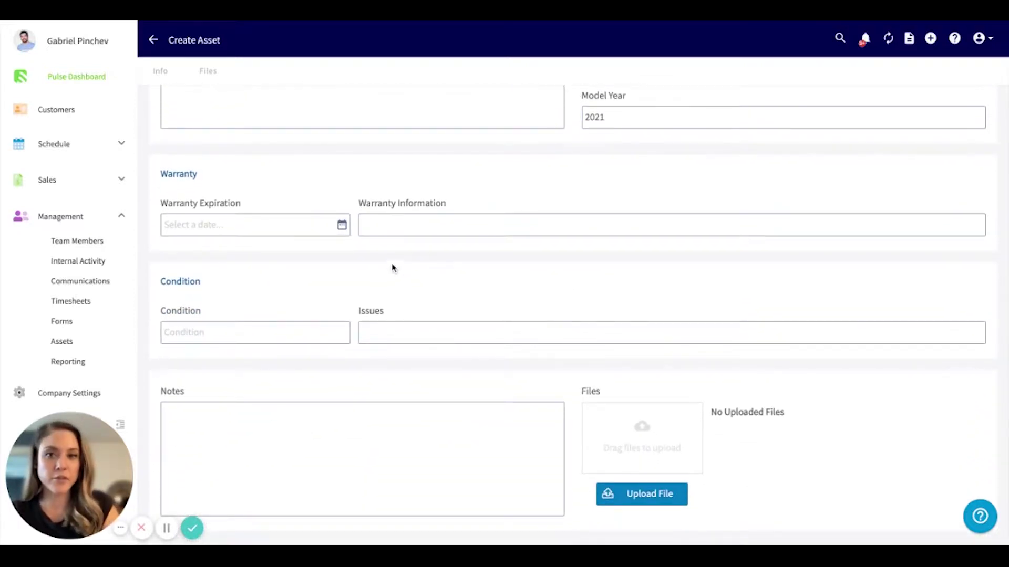
Set the warranty expiration date to February 4, 2025.
left_click(341, 225)
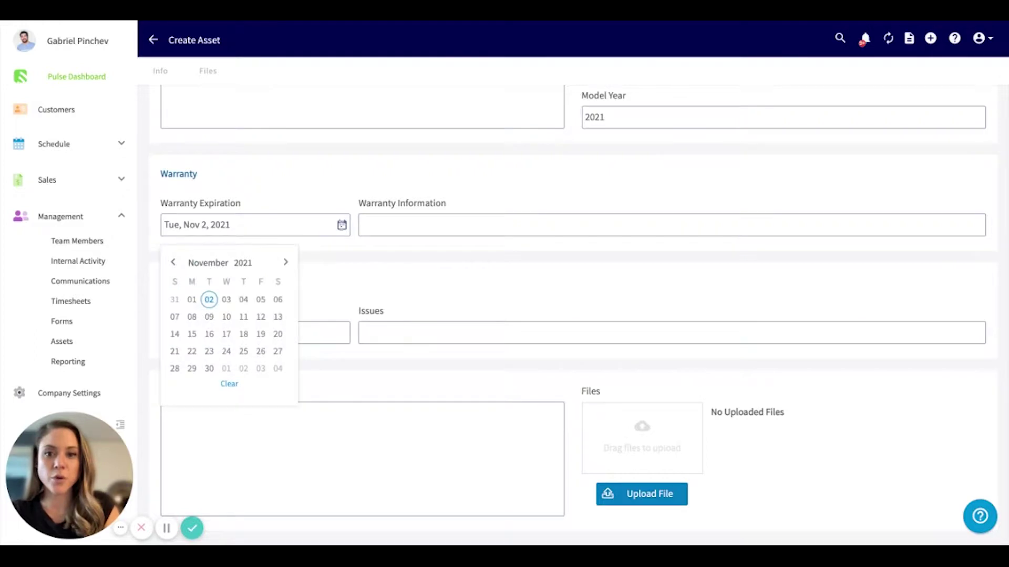
left_click(285, 263)
left_click(285, 262)
left_click(285, 263)
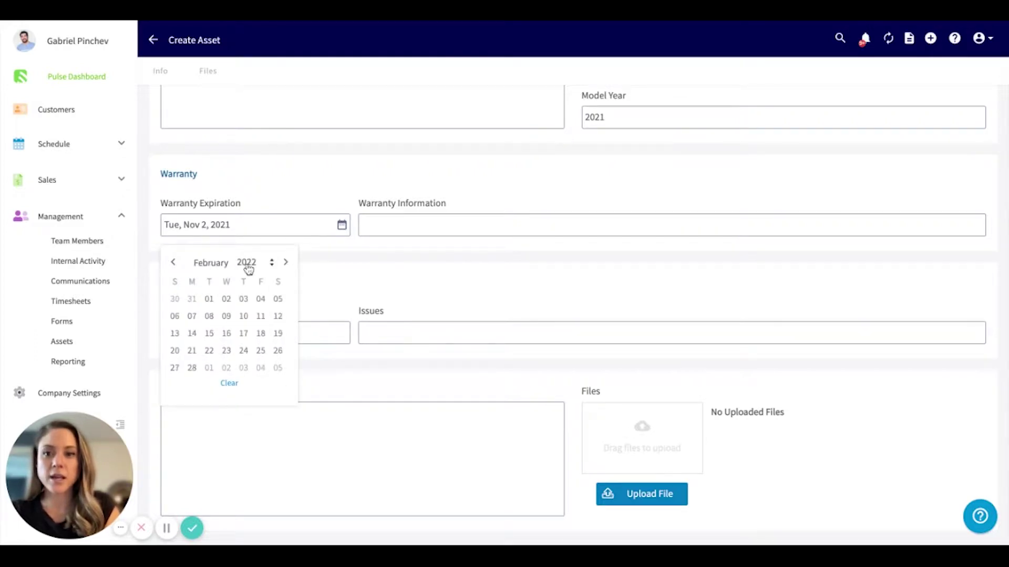
scroll(248, 265, "up", 3)
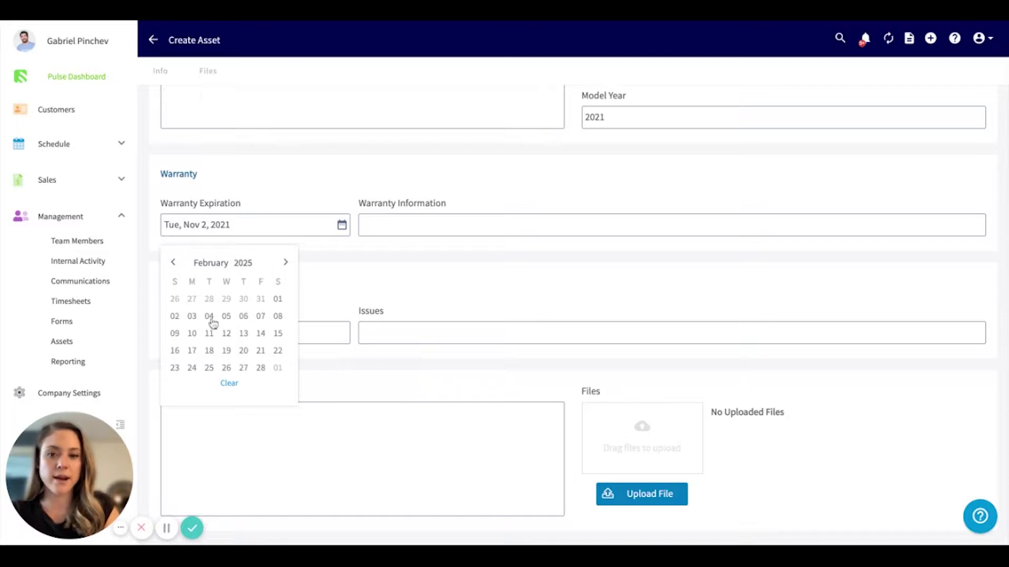
left_click(210, 316)
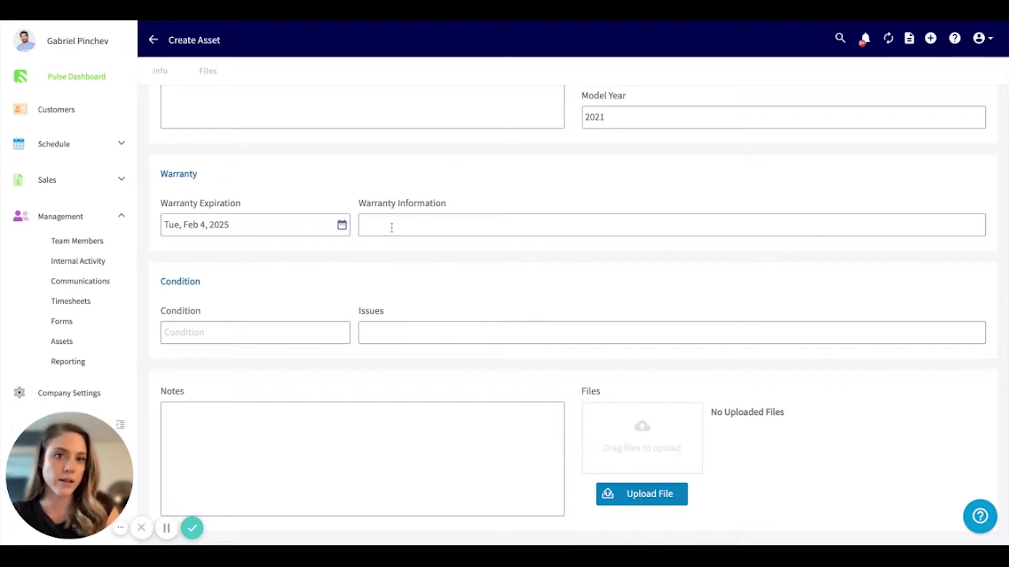
Enter condition Fair and issues 'Test issues'.
scroll(328, 282, "down", 2)
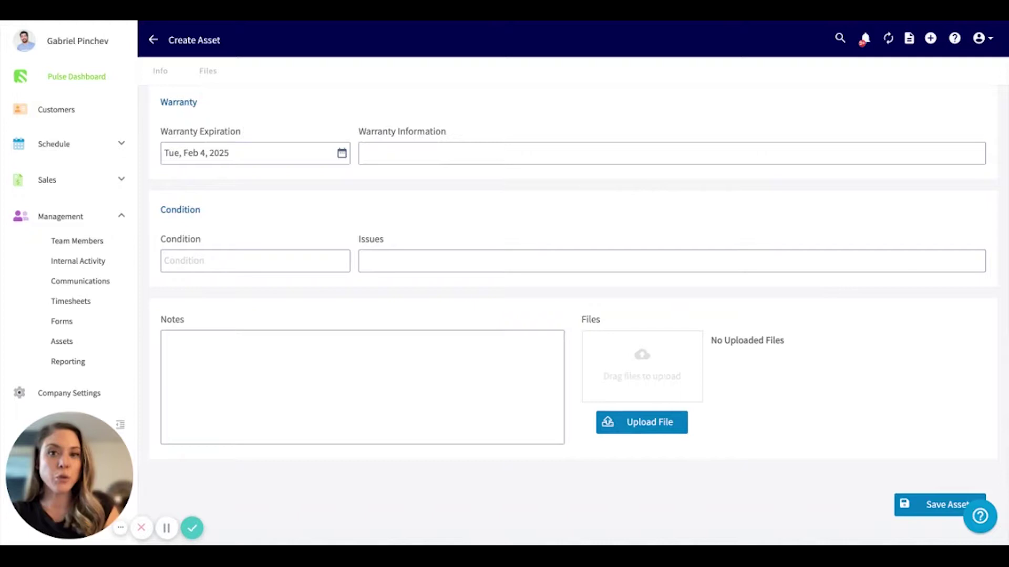
left_click(202, 257)
type("Fair")
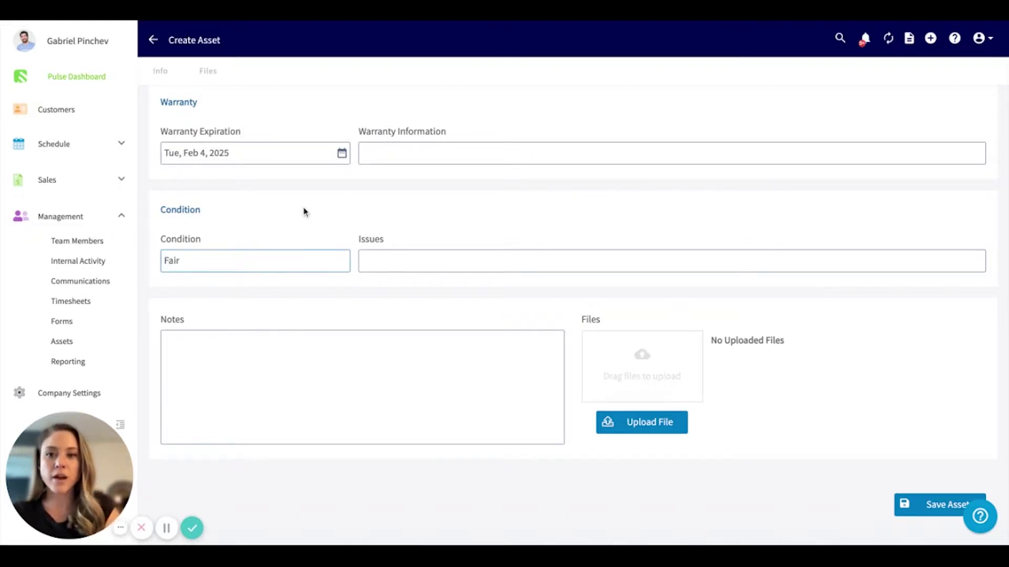
left_click(445, 261)
type("Test issues")
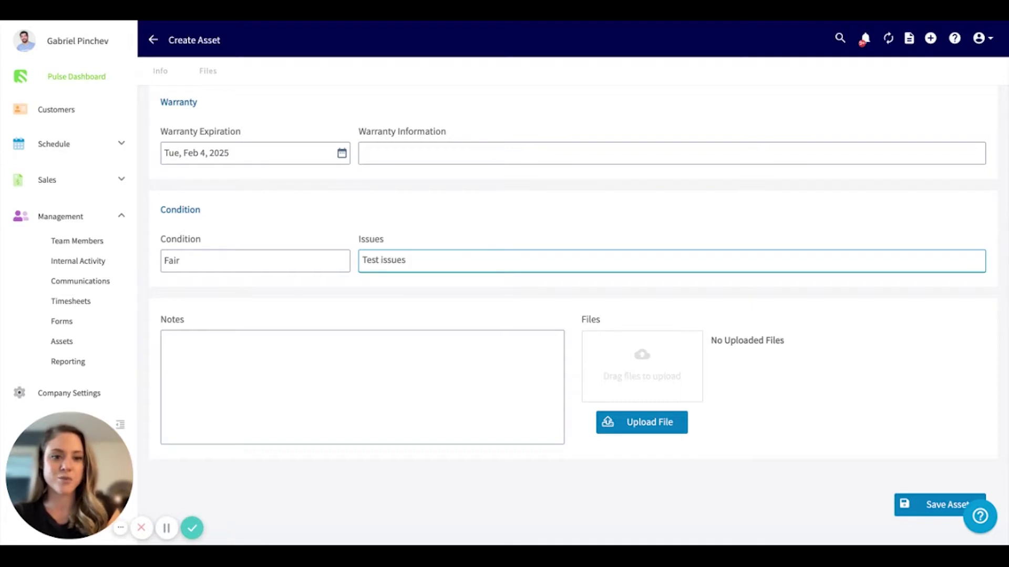
scroll(882, 311, "up", 1)
scroll(881, 312, "up", 10)
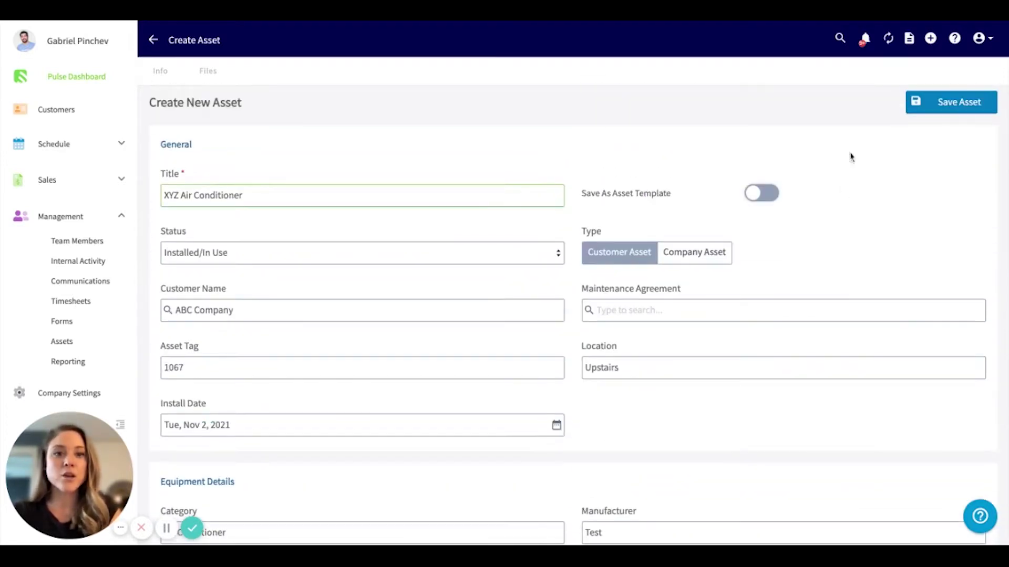
Save the XYZ Air Conditioner asset and check the Actions menu on its record page.
left_click(966, 103)
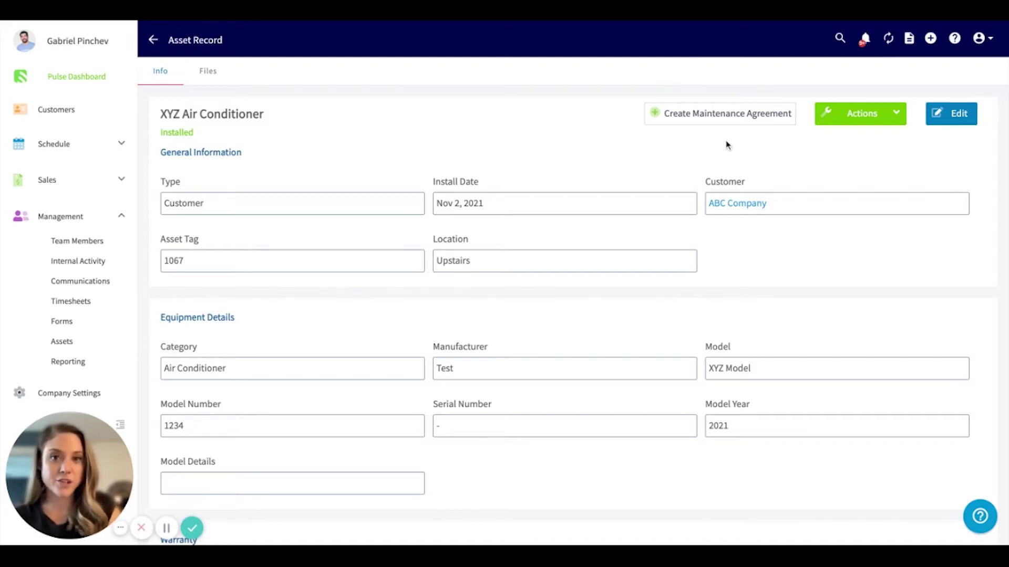
left_click(863, 116)
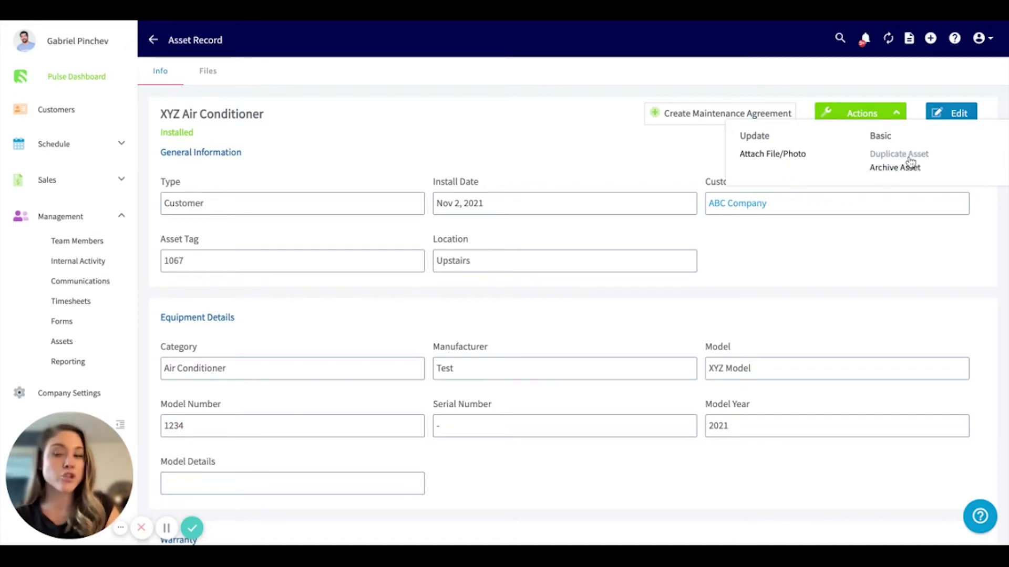
left_click(528, 135)
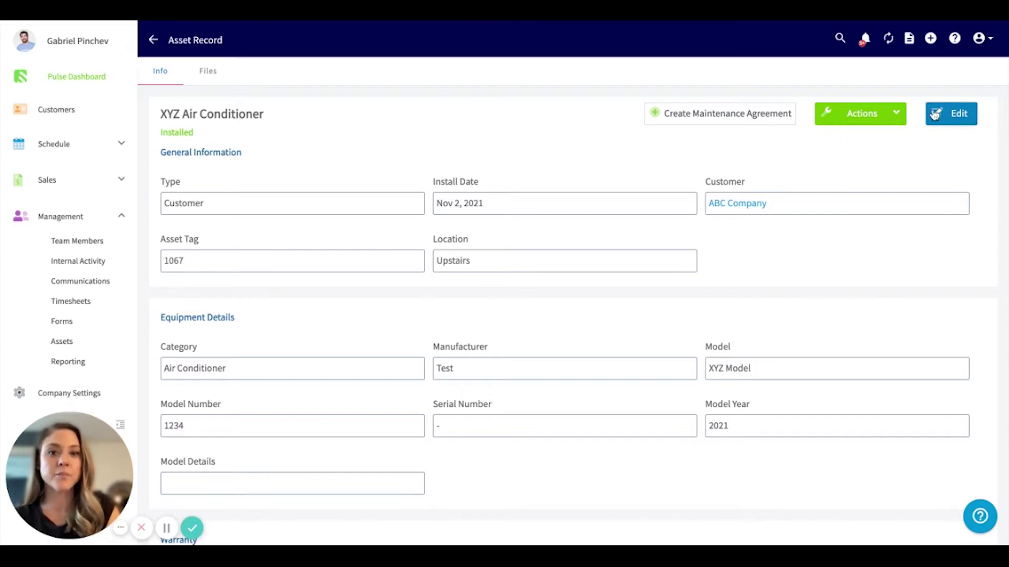
Confirm XYZ Air Conditioner appears under ABC Company's assets, then view all company assets.
left_click(755, 209)
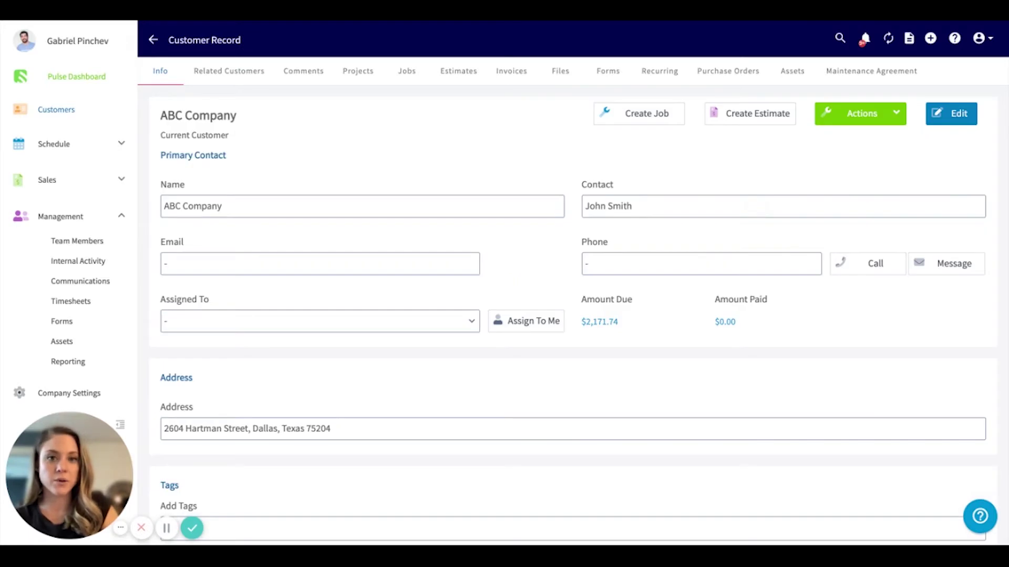
left_click(797, 73)
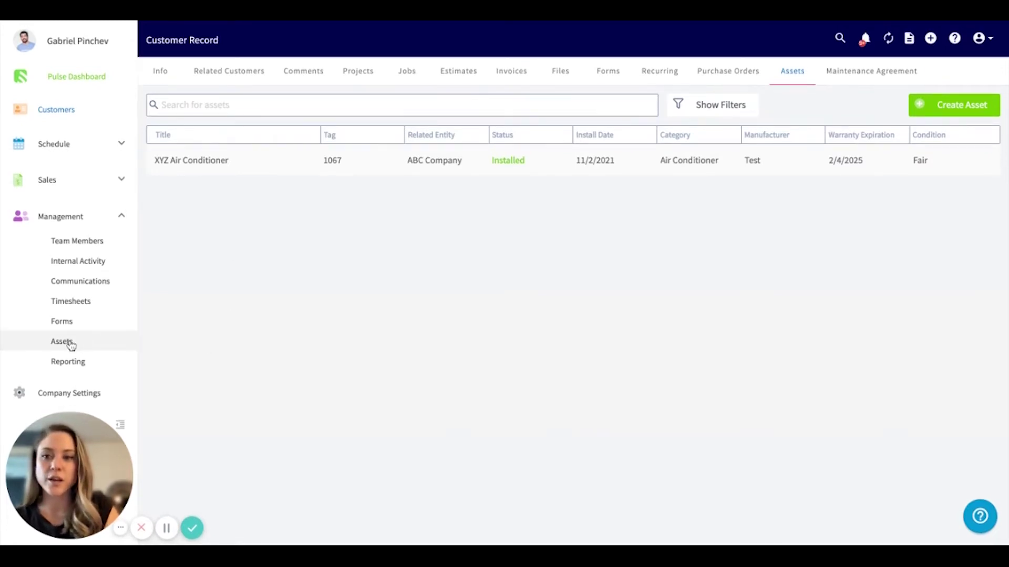
left_click(69, 342)
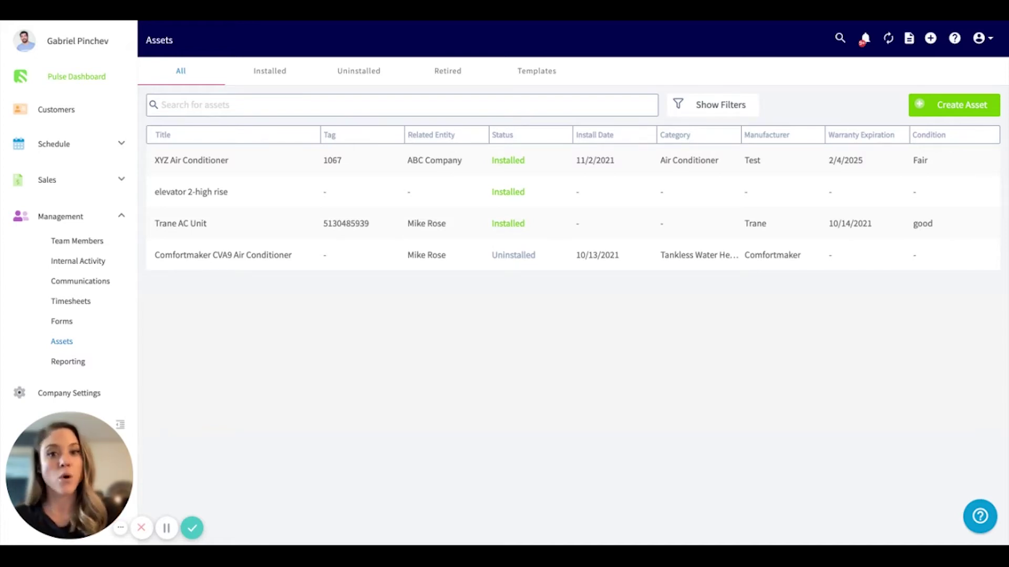
left_click(727, 105)
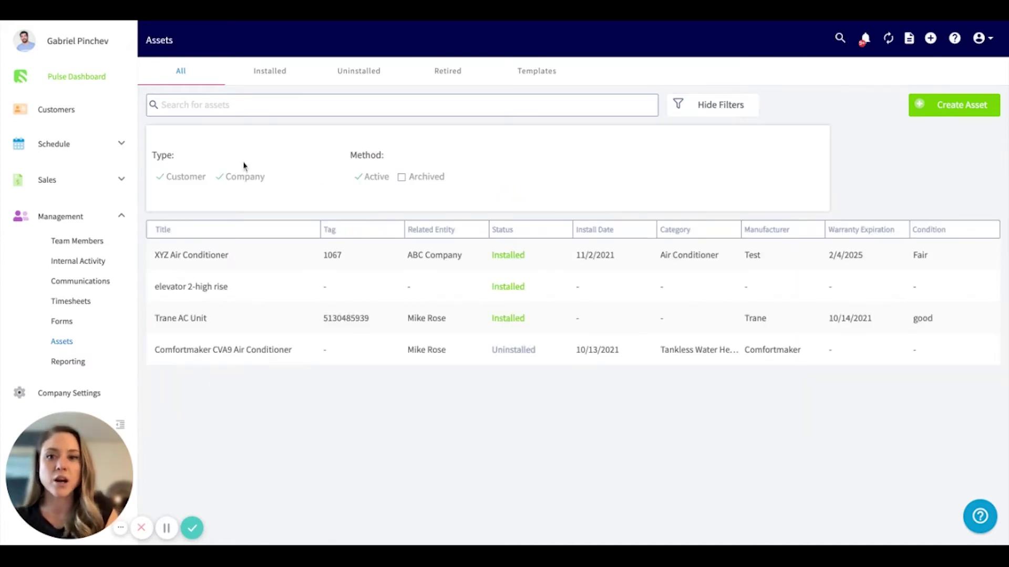
left_click(726, 109)
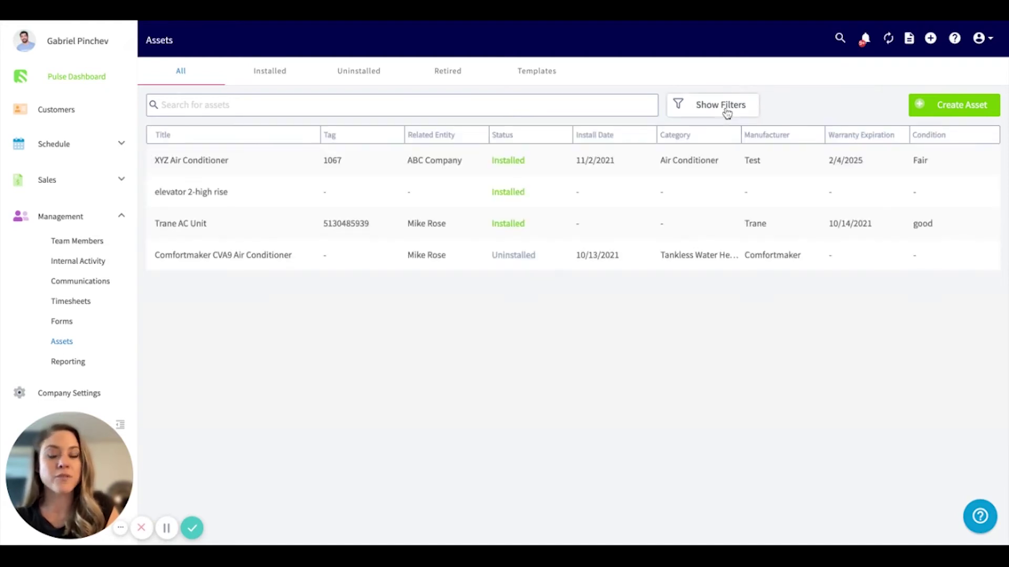